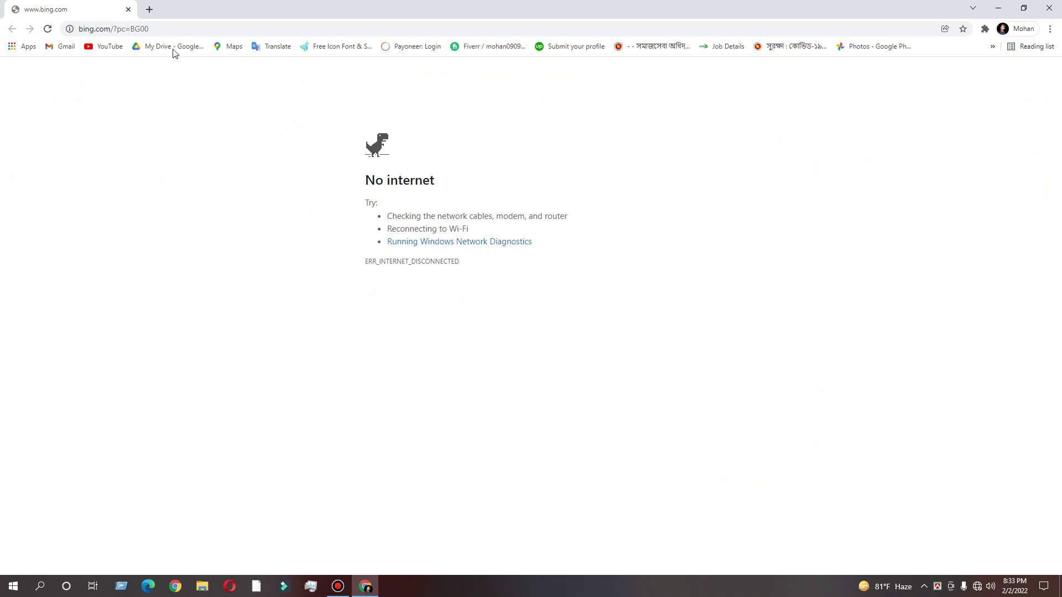
Step: Load the router address 192.168.2.1 in Chrome, which shows a No internet page
left_click(159, 28)
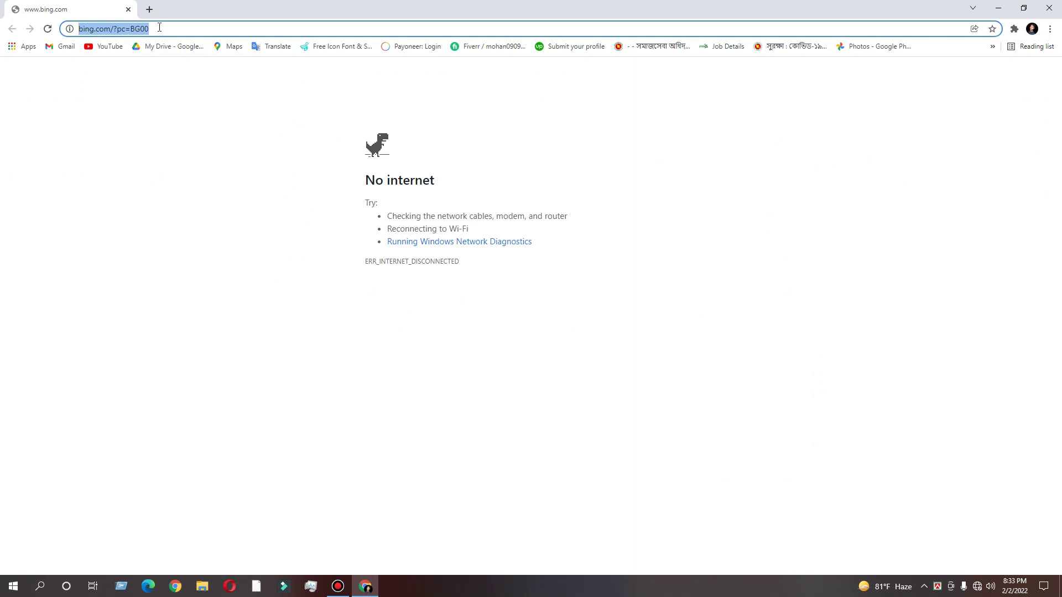
type("192.1")
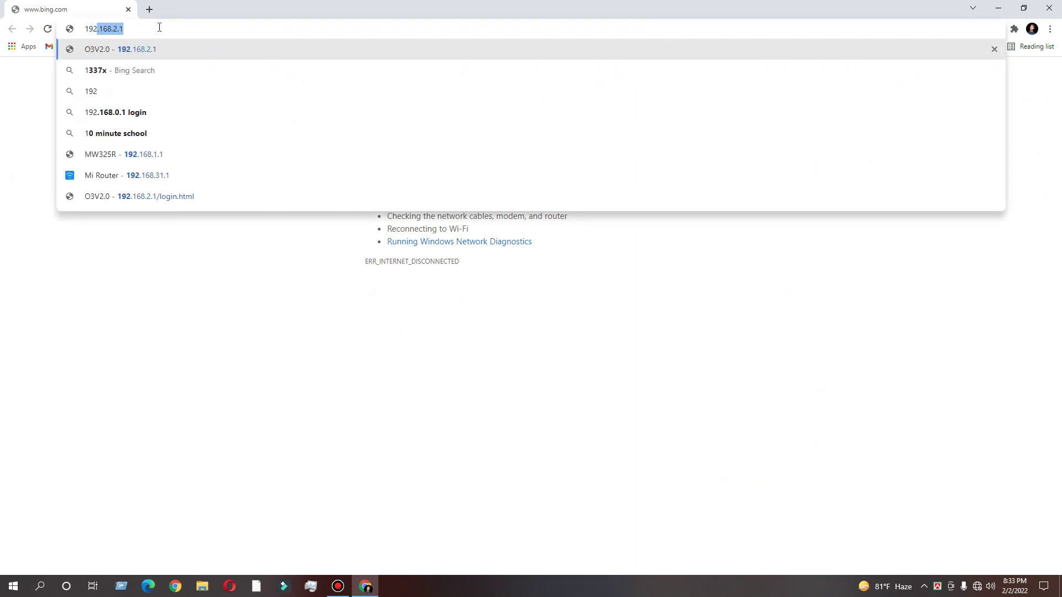
type("68.2.")
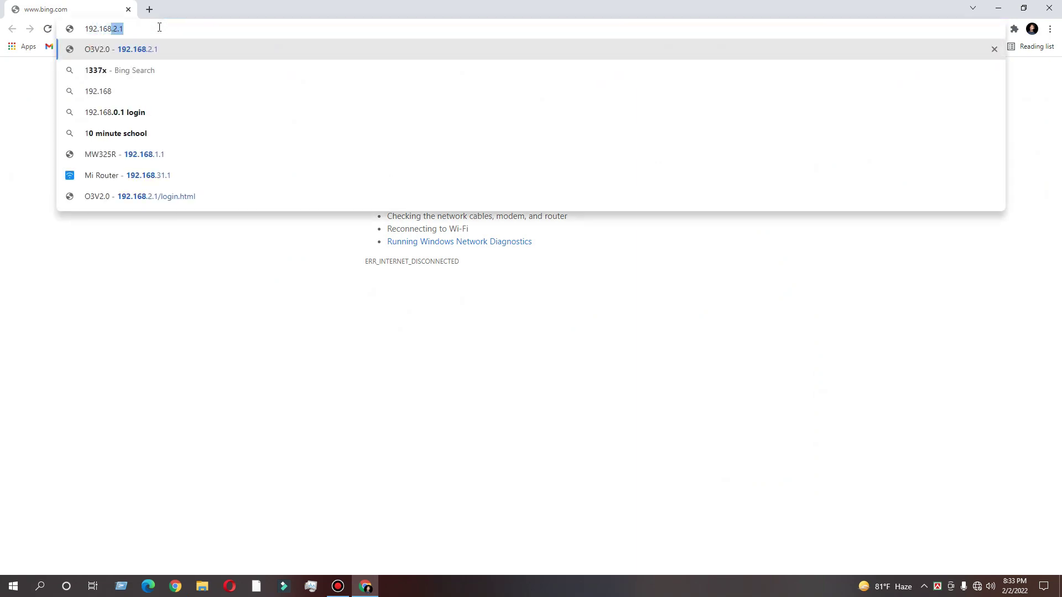
type("1")
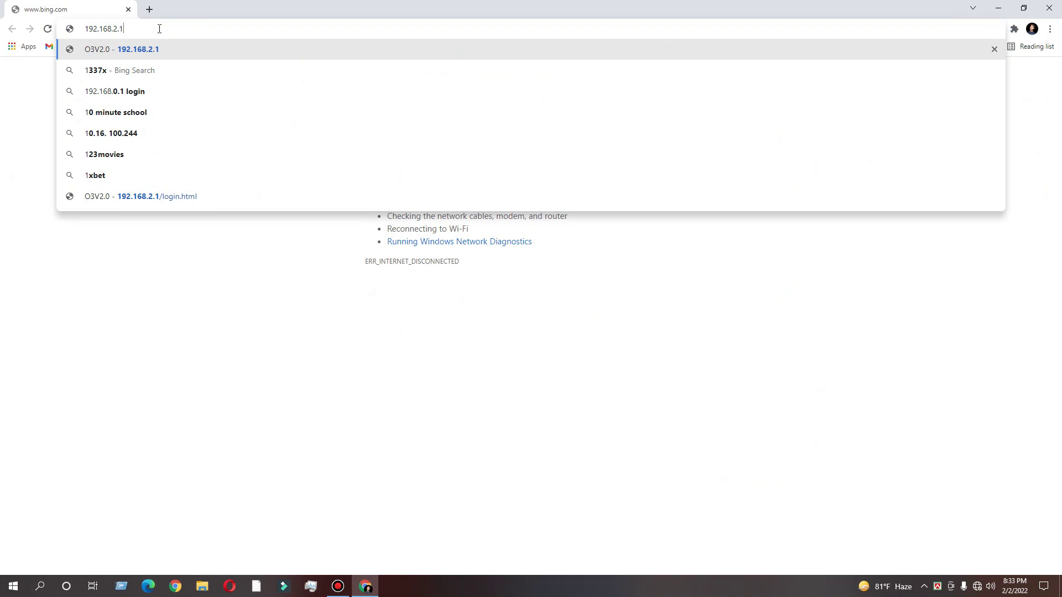
key("Return")
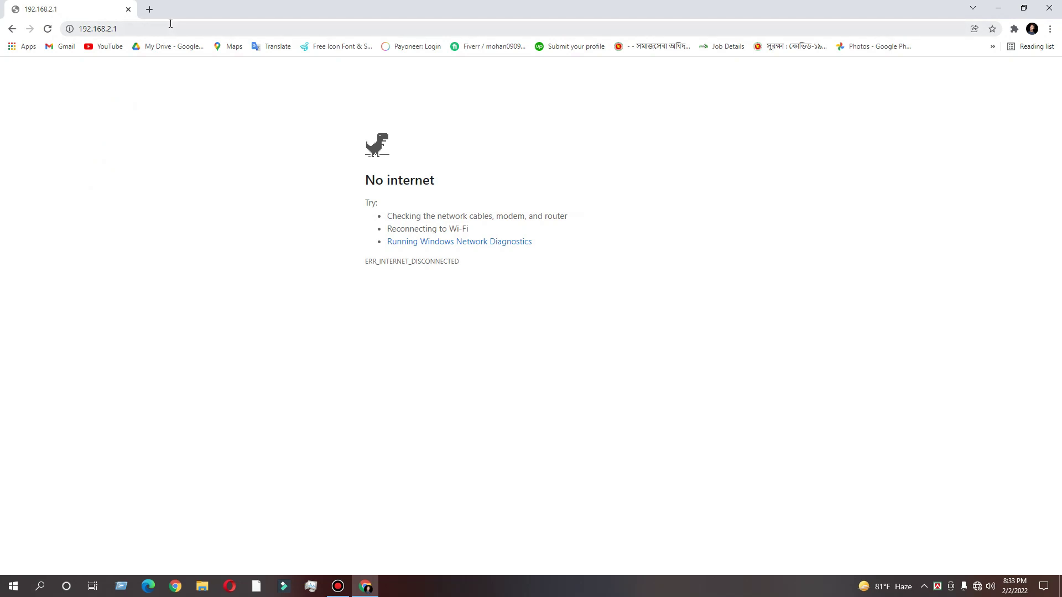
left_click(977, 587)
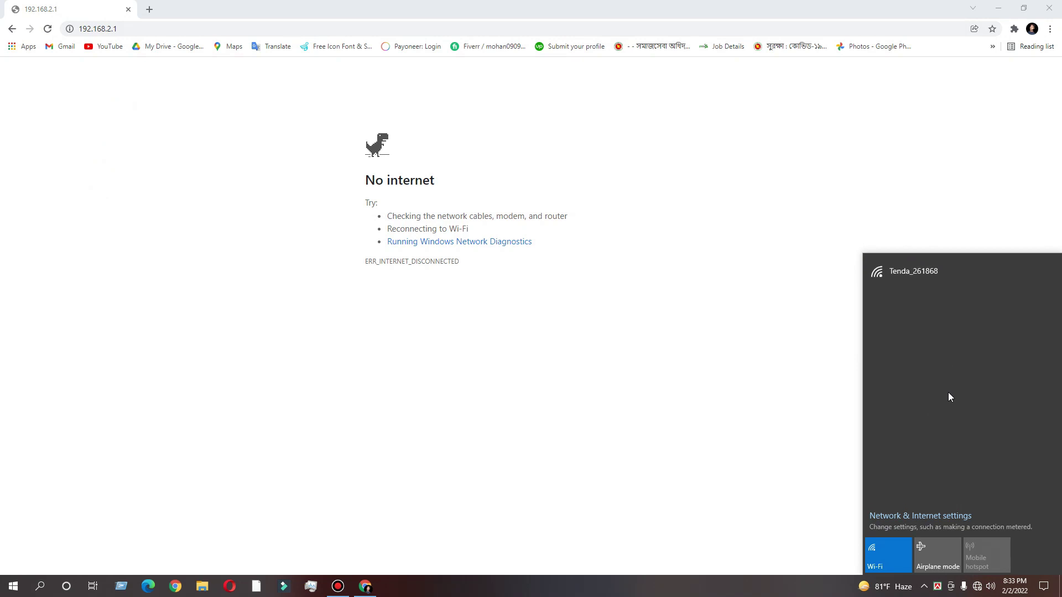
Step: Connect the computer to the open Tenda_261868 Wi-Fi network
left_click(914, 273)
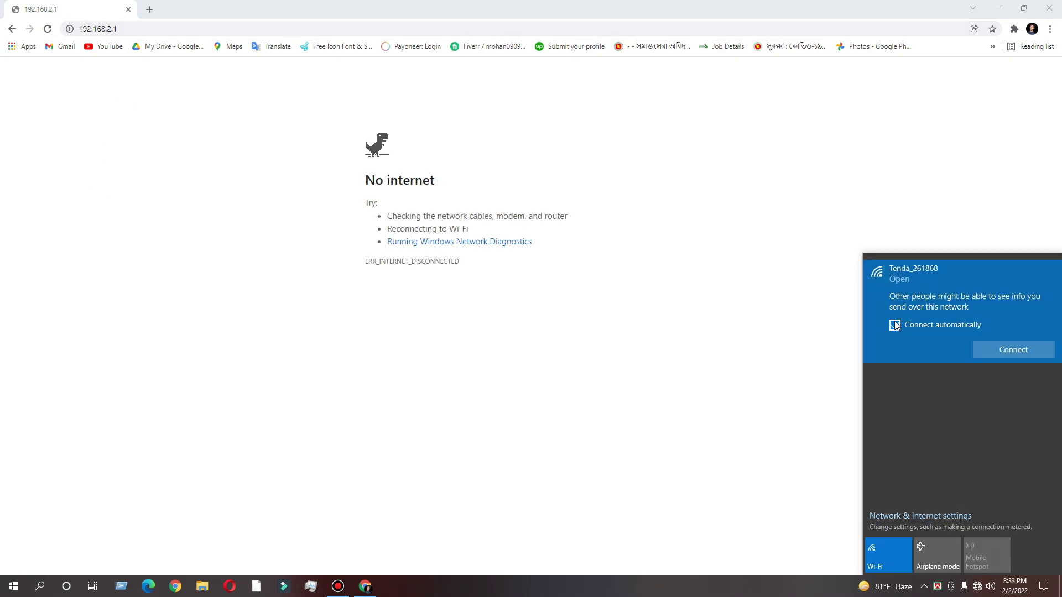
left_click(990, 348)
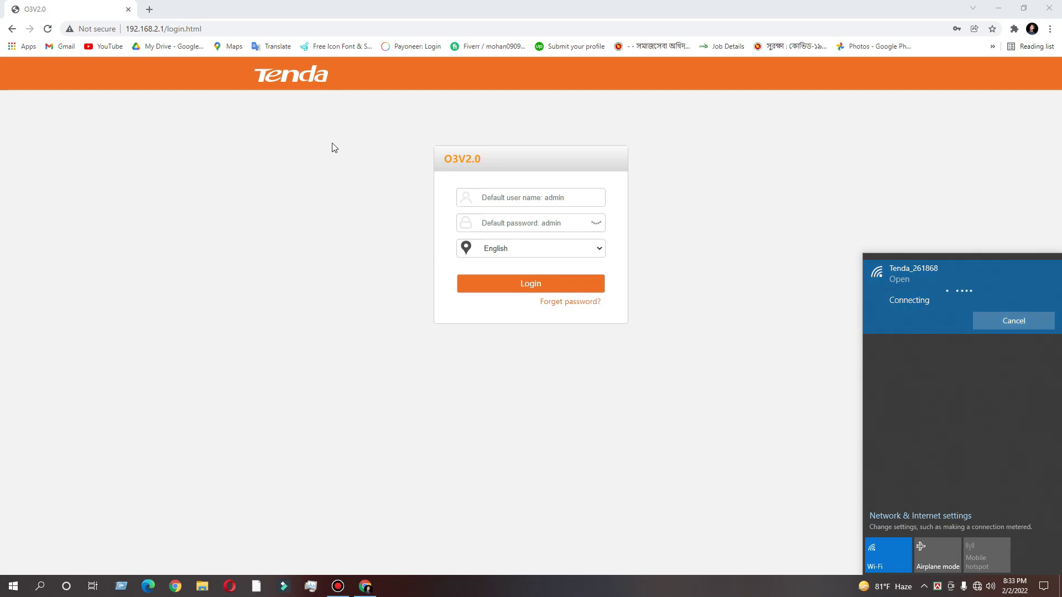
Step: Log in to the O3V2.0 admin with the default user name and the saved password
left_click(719, 238)
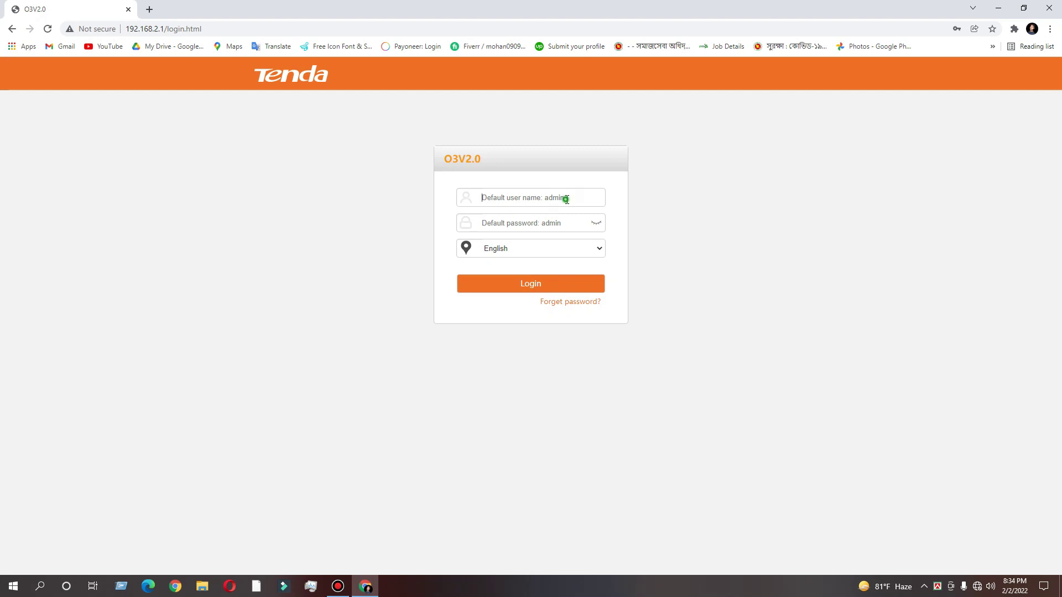
left_click(566, 199)
type("admin")
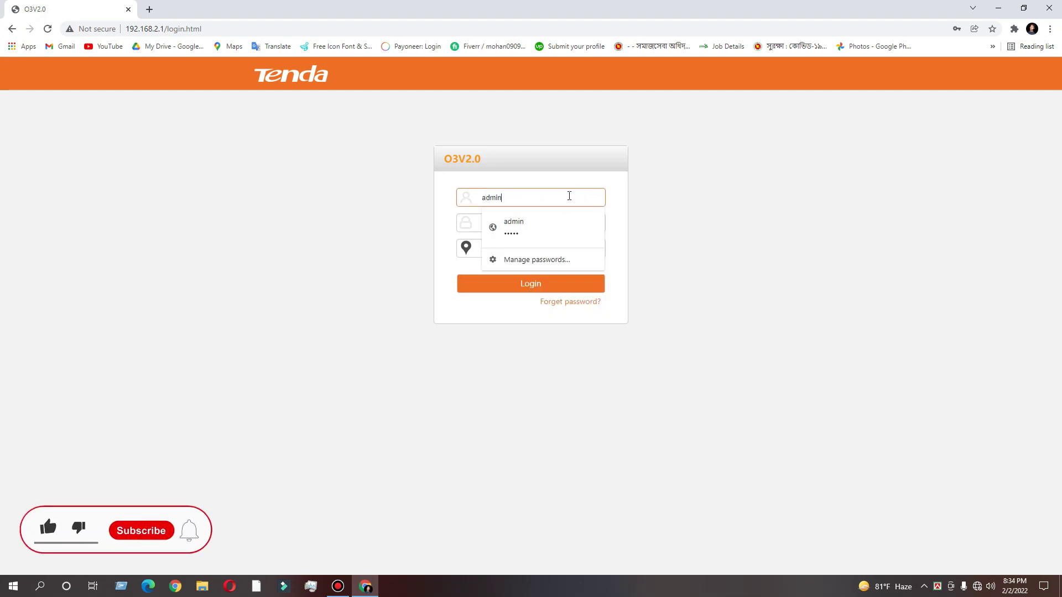
left_click(568, 228)
left_click(595, 223)
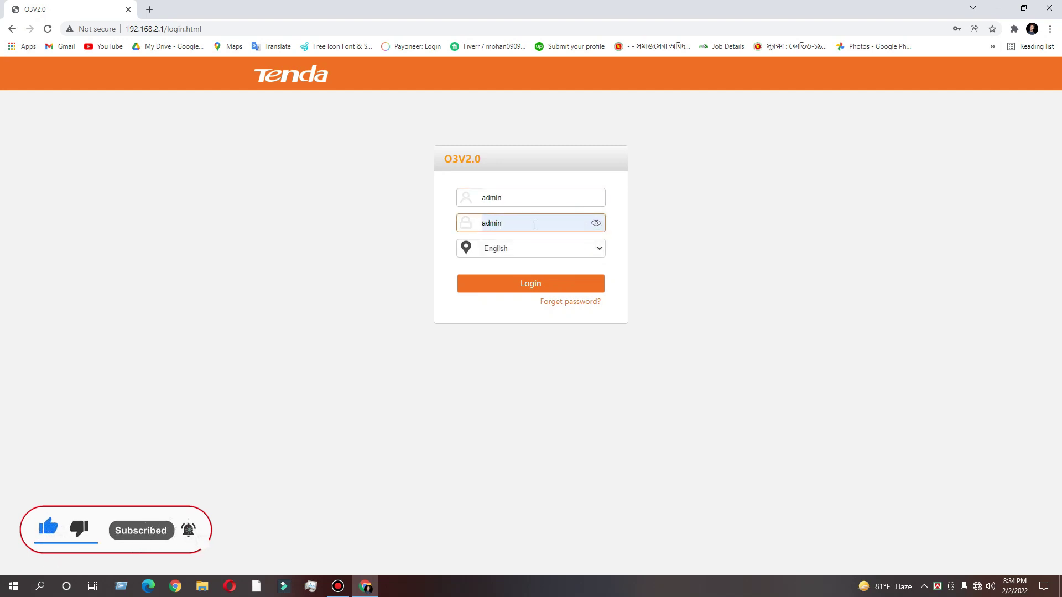
left_click(528, 279)
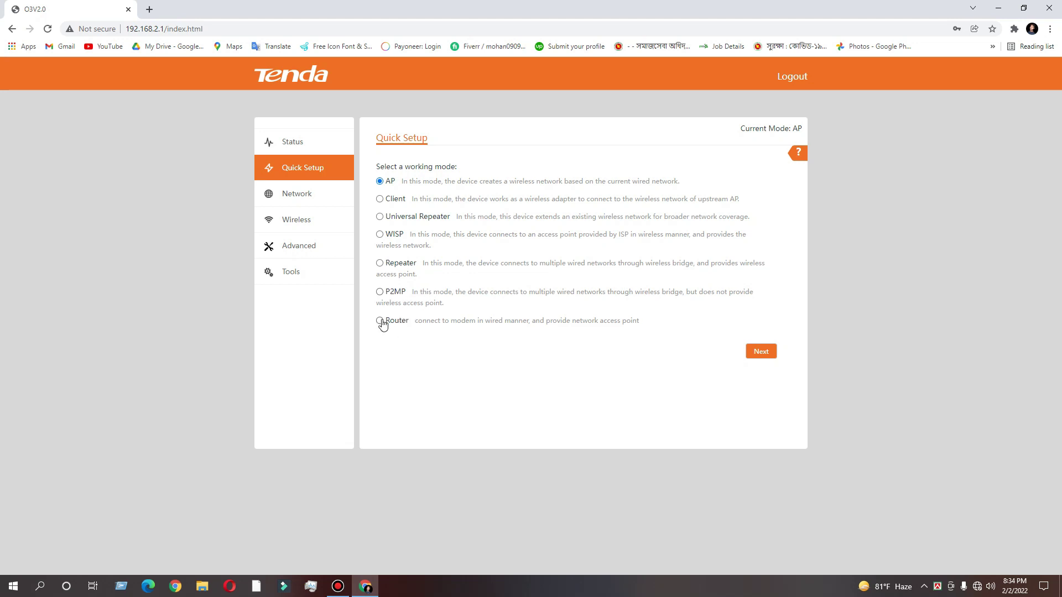
Step: Choose Router as the Quick Setup working mode and continue
left_click(381, 321)
left_click(757, 352)
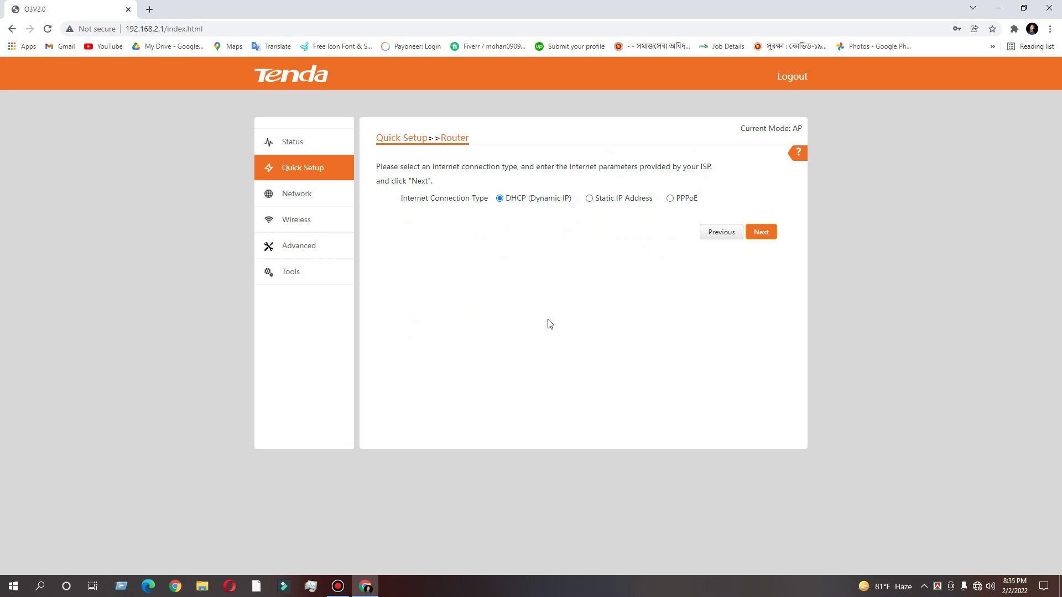
Step: Select PPPoE, enter the ISP account user name and password, and continue
left_click(589, 198)
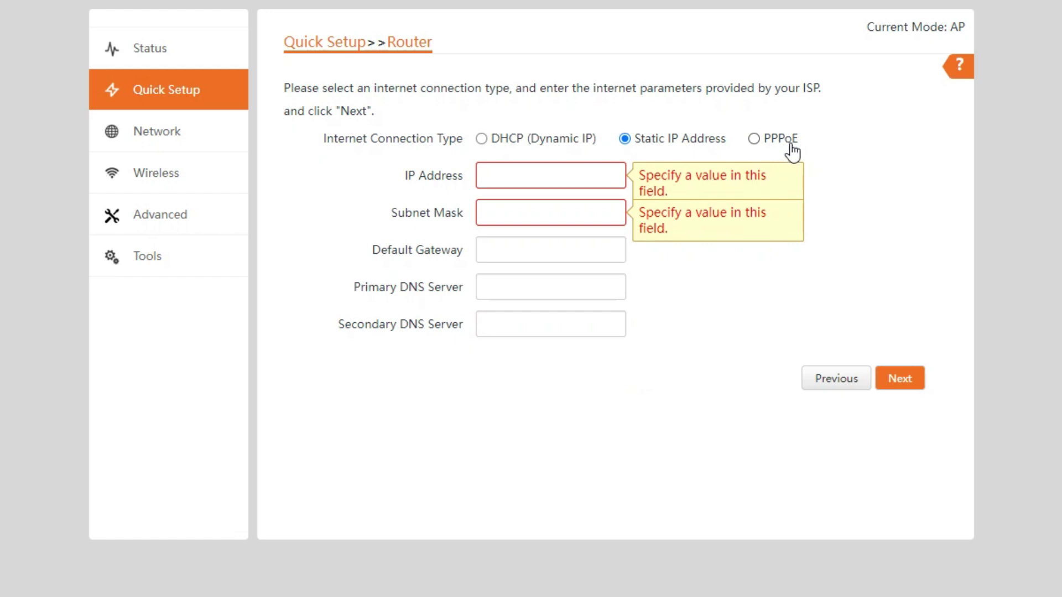
left_click(754, 141)
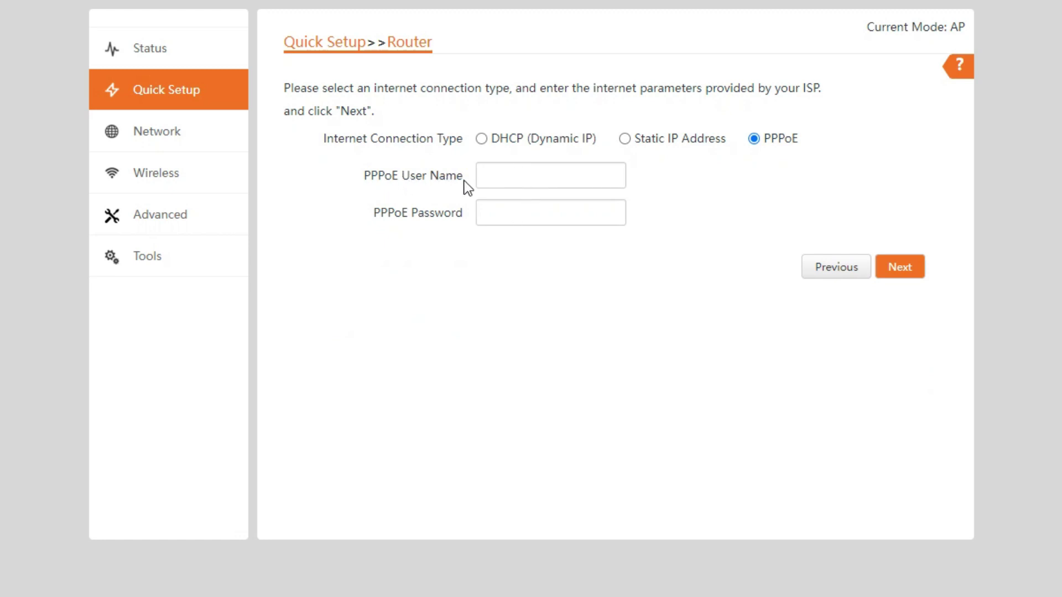
left_click(492, 177)
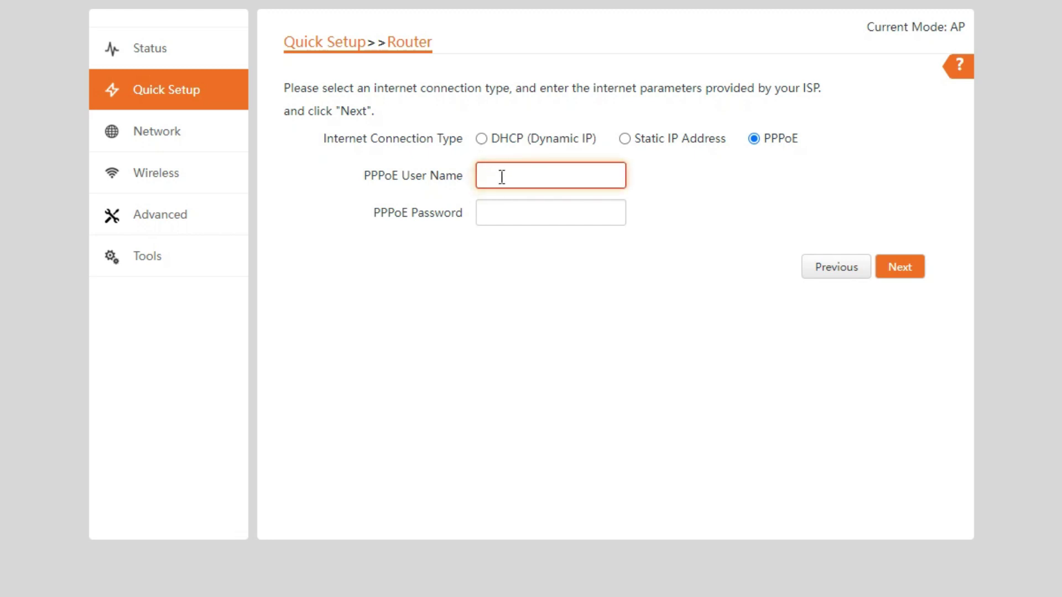
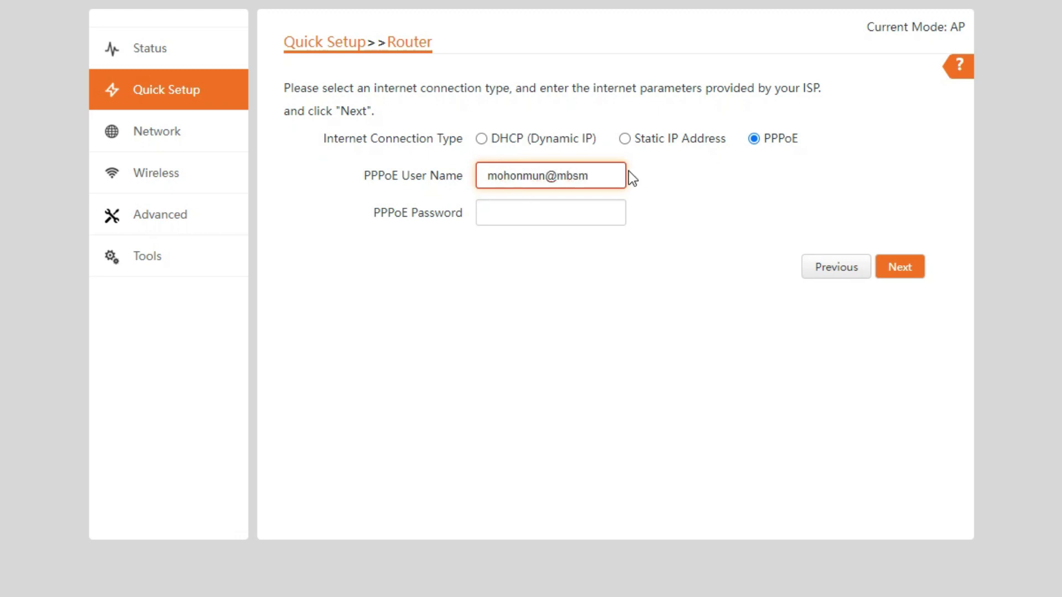
left_click(524, 216)
type("12345678")
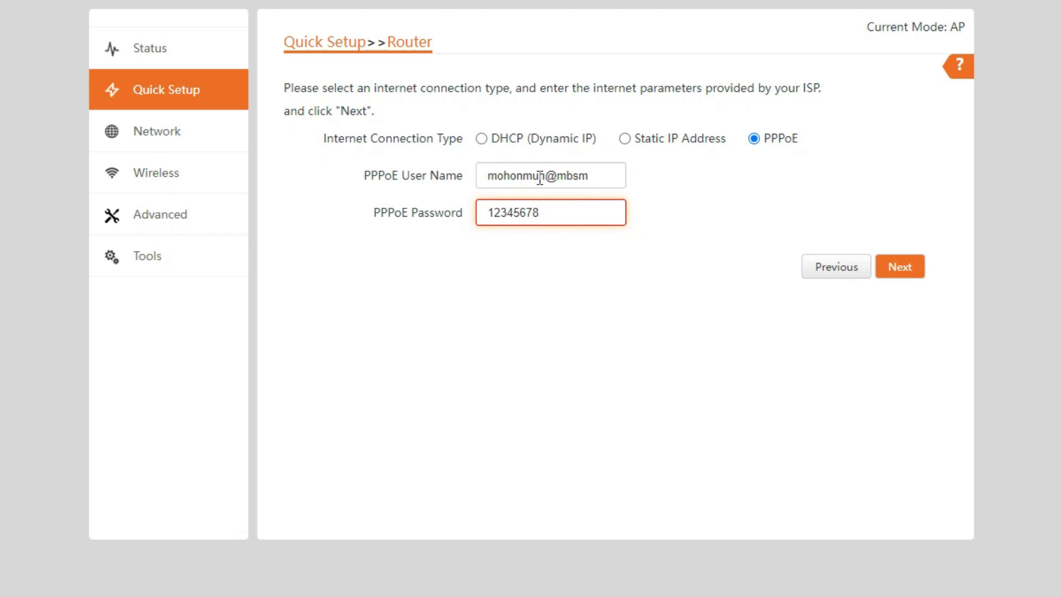
left_click(894, 271)
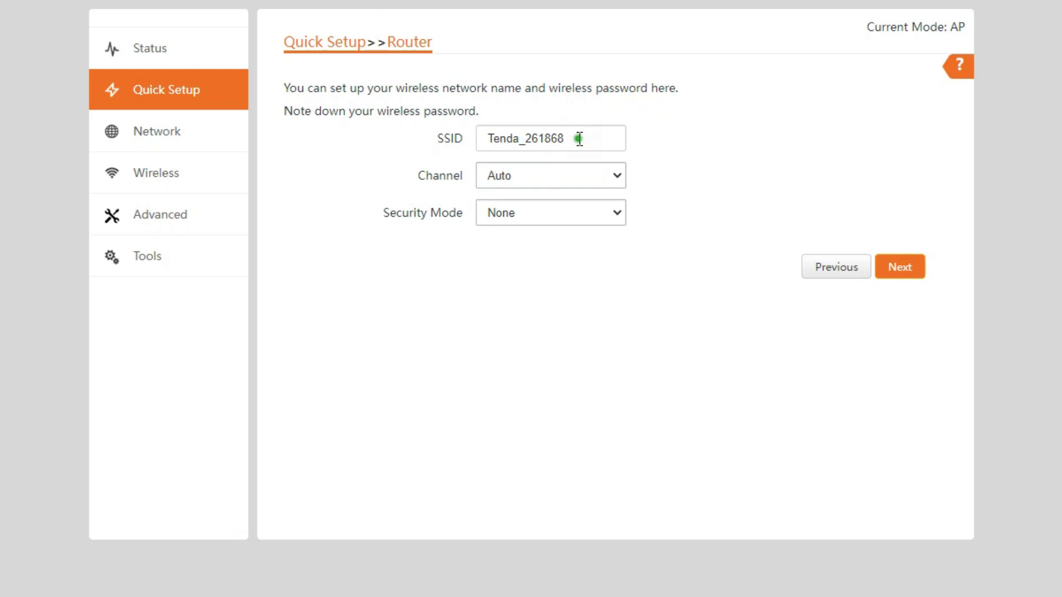
Step: Change the SSID from Tenda_261868 to 'GDM ---RED LINE---' and choose channel 11(2462)
double_click(580, 139)
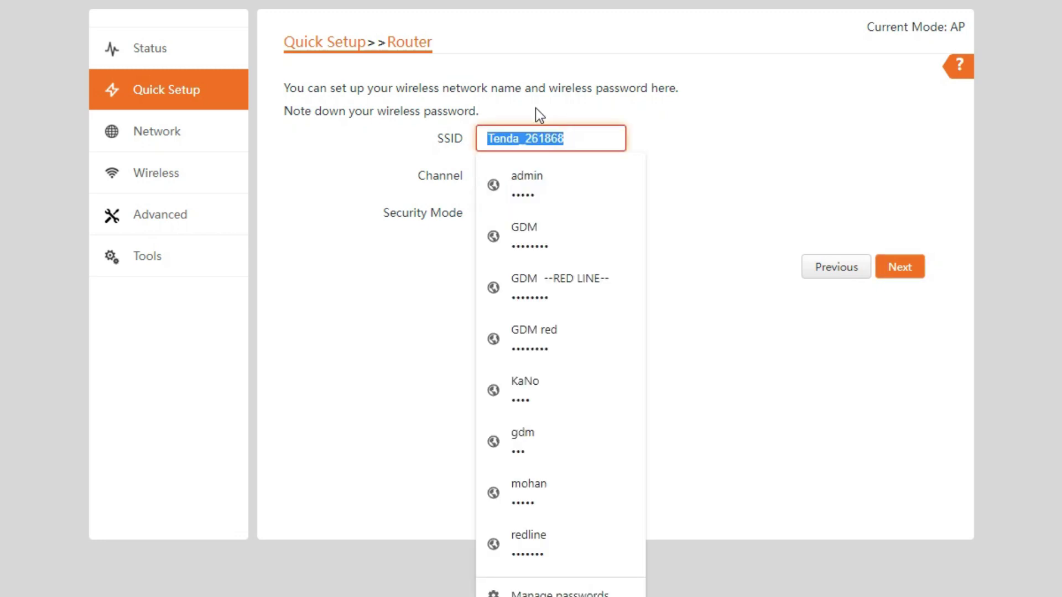
type("GDM ---RED LINE--")
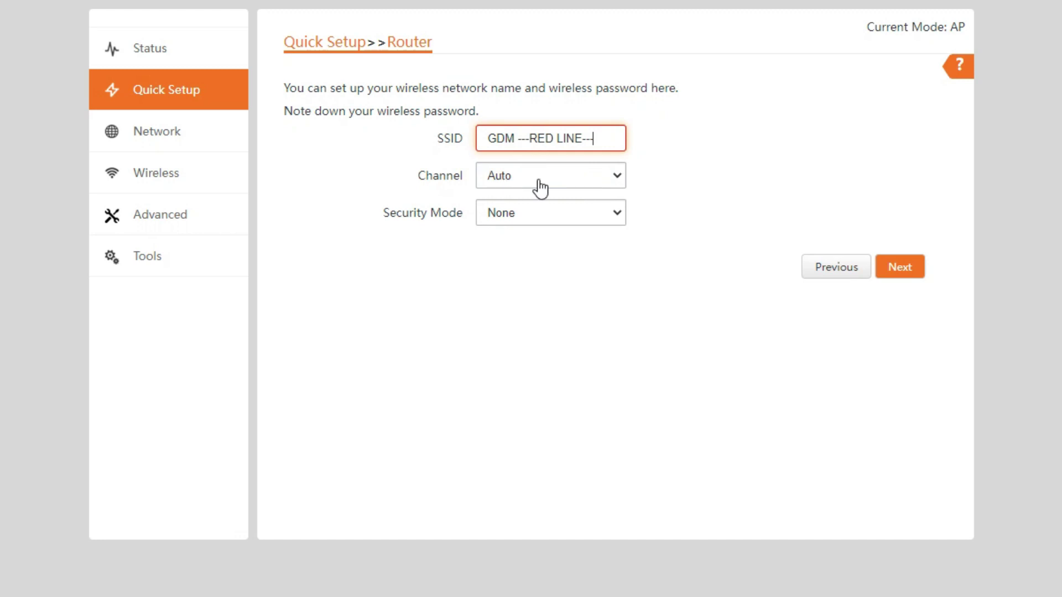
type("-")
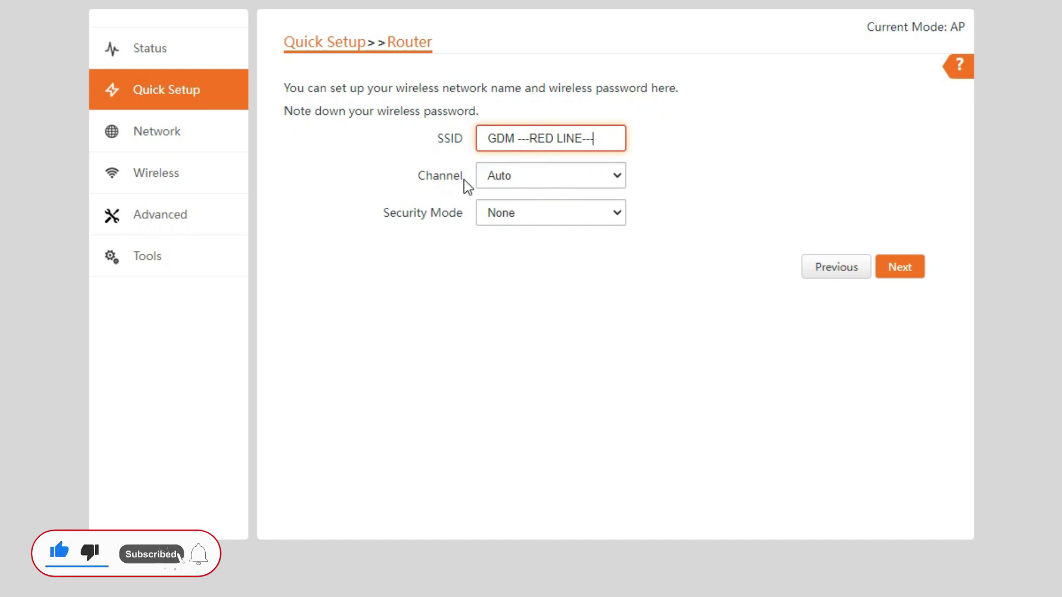
left_click(607, 178)
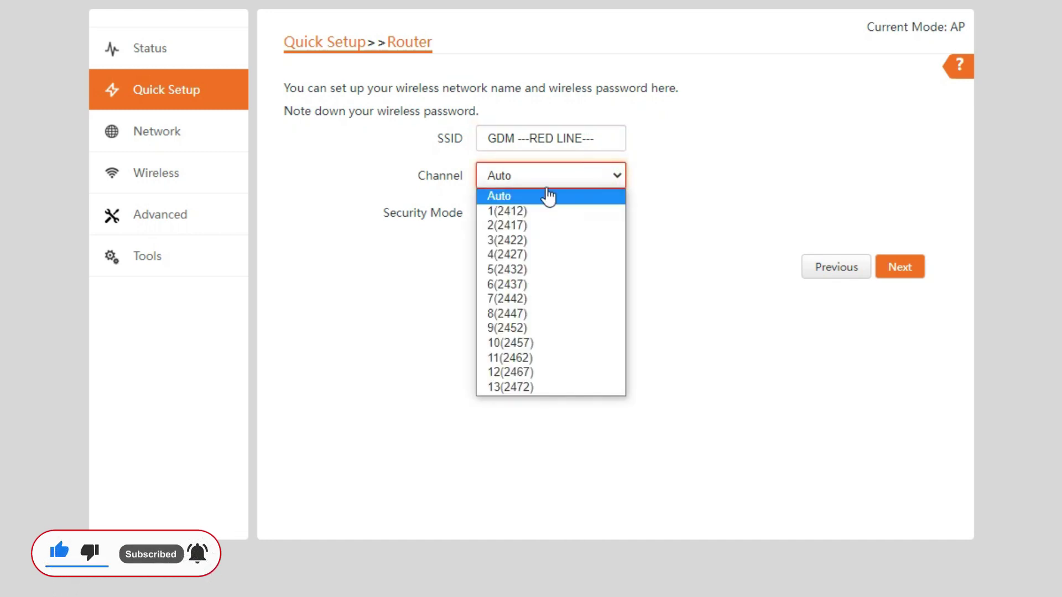
left_click(510, 359)
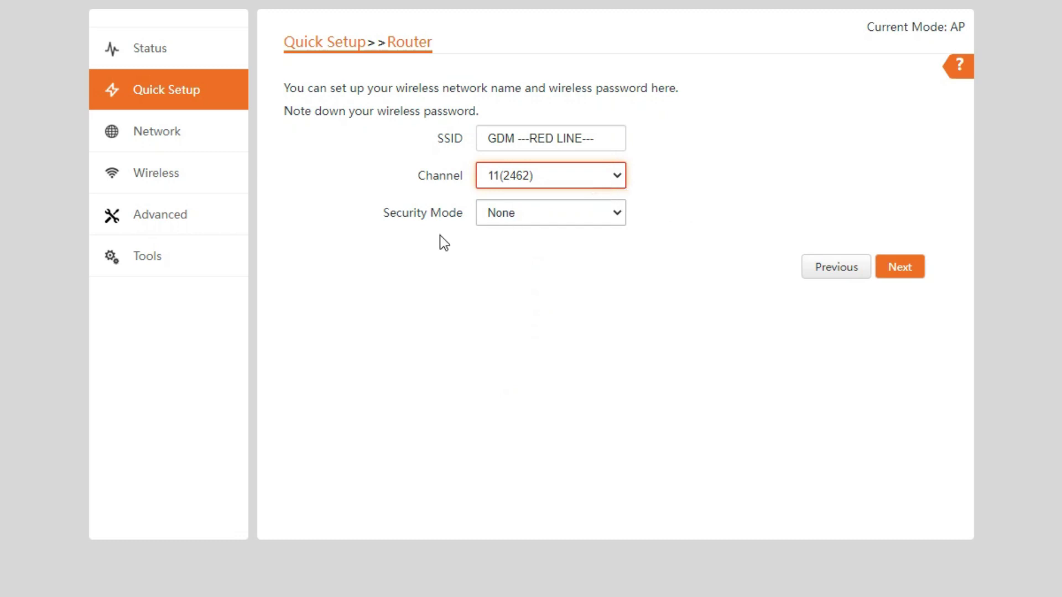
Step: Set security to Mixed WPA/WPA2-PSK with AES, check the wireless key, and continue
left_click(506, 218)
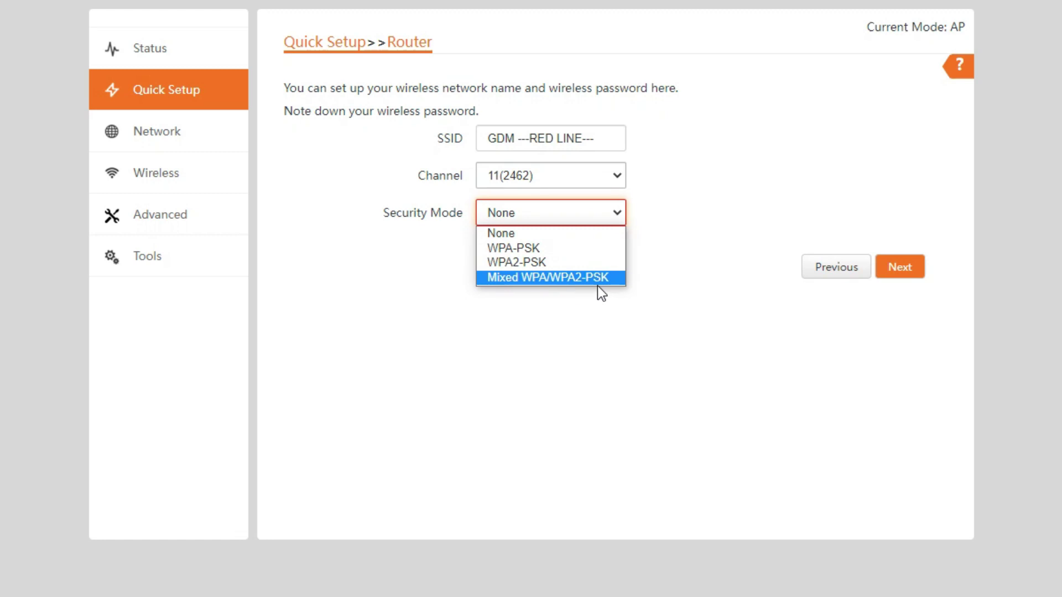
left_click(548, 277)
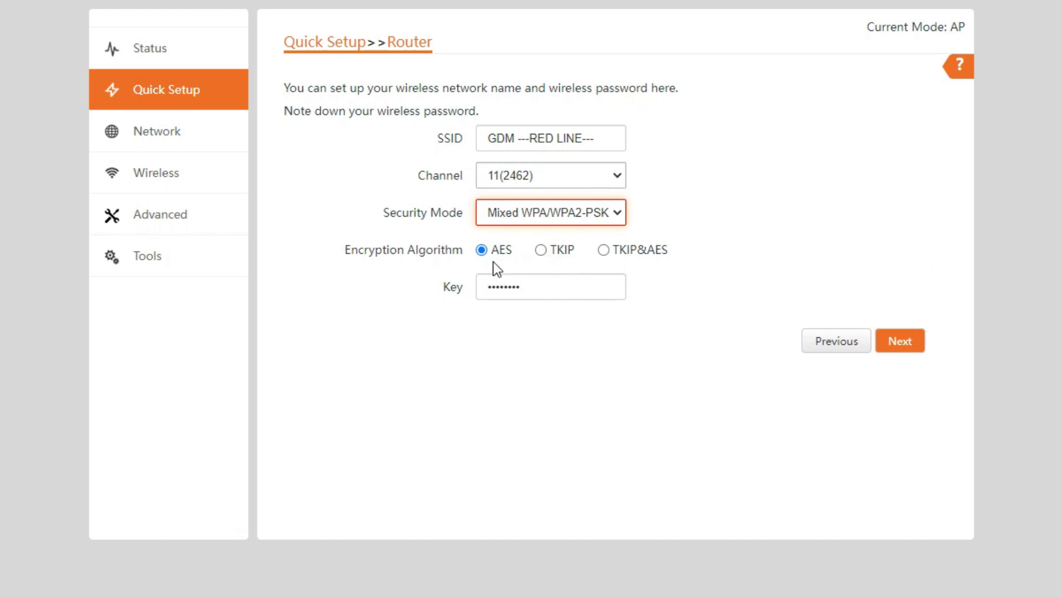
left_click(558, 292)
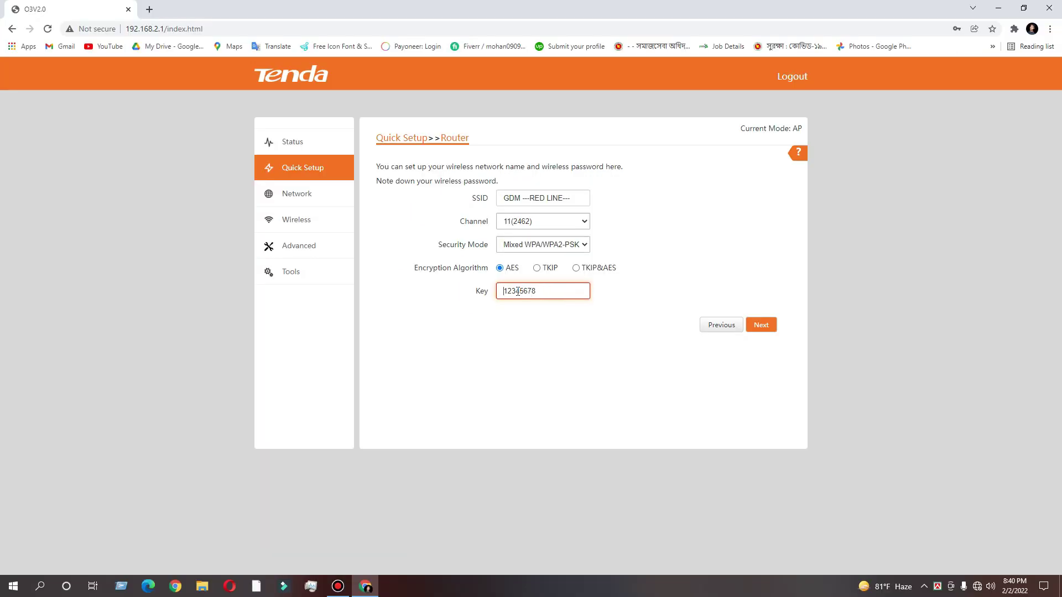
left_click(540, 291)
left_click(761, 326)
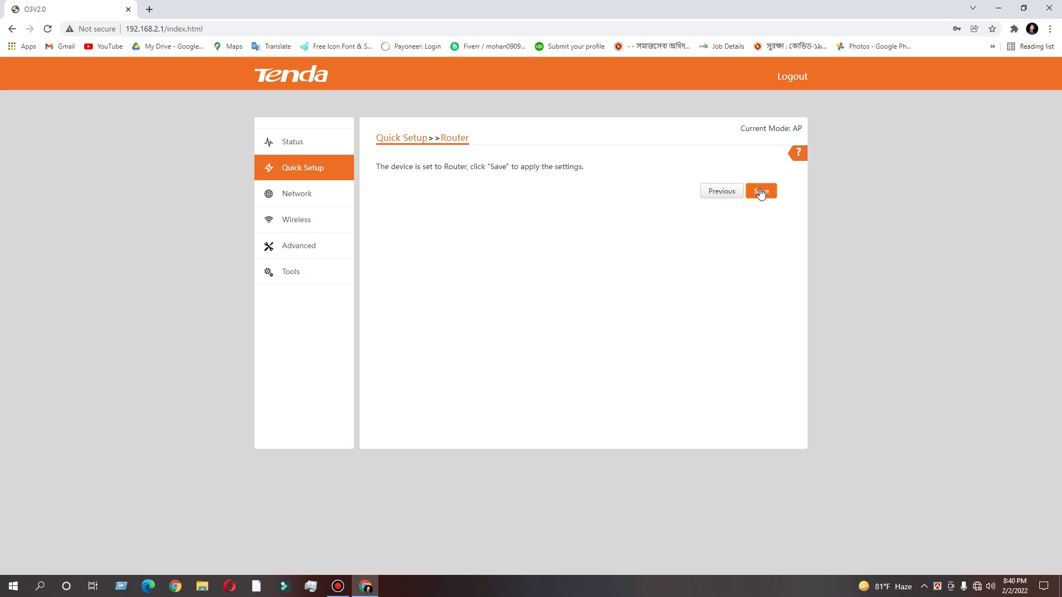
Step: Save and reboot the router, check Wi-Fi, then reopen the Status and Quick Setup pages
left_click(760, 192)
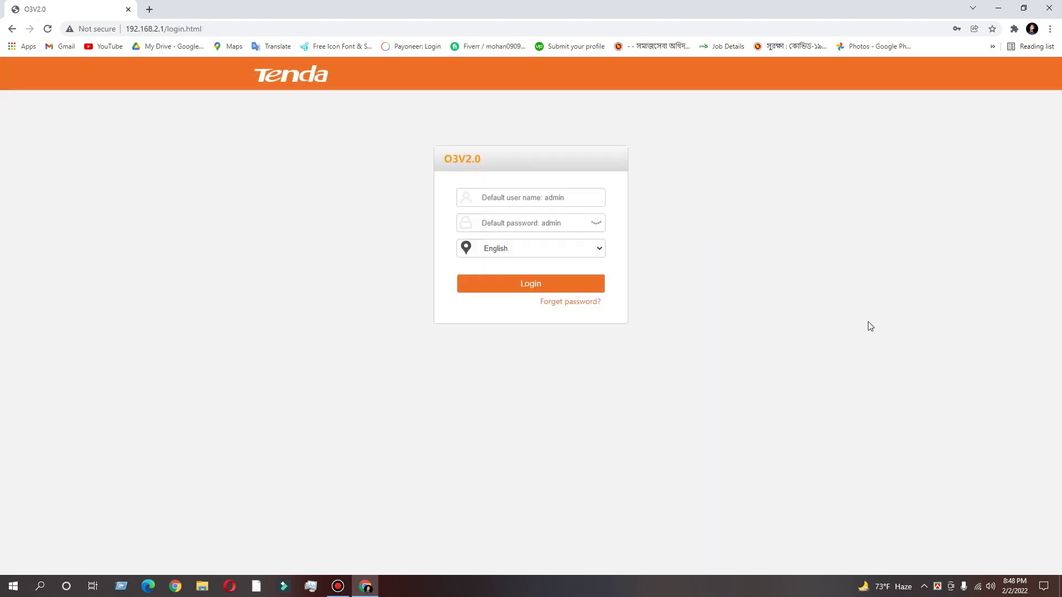
left_click(978, 588)
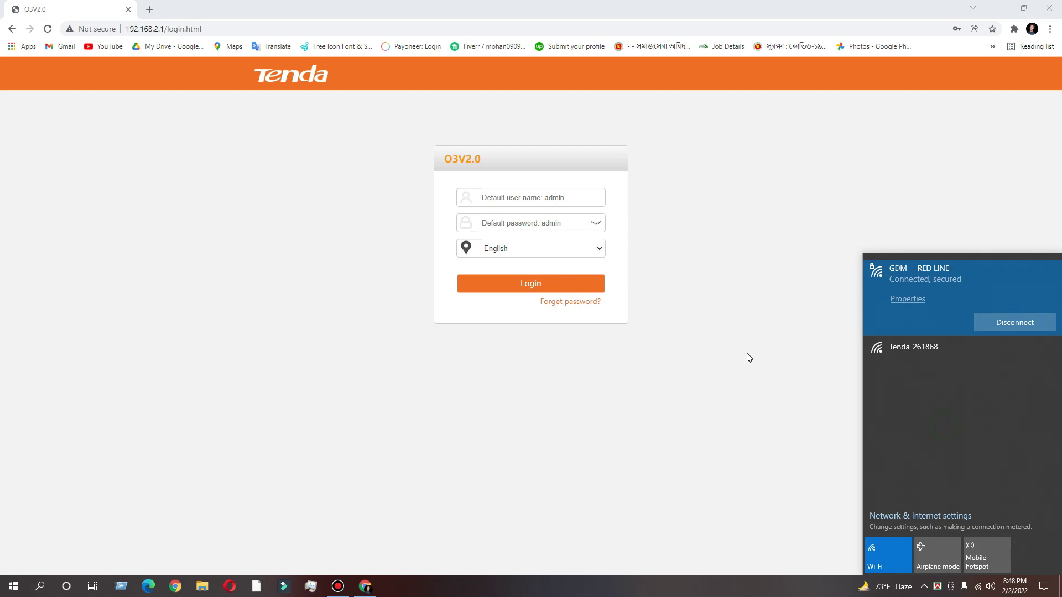
left_click(580, 199)
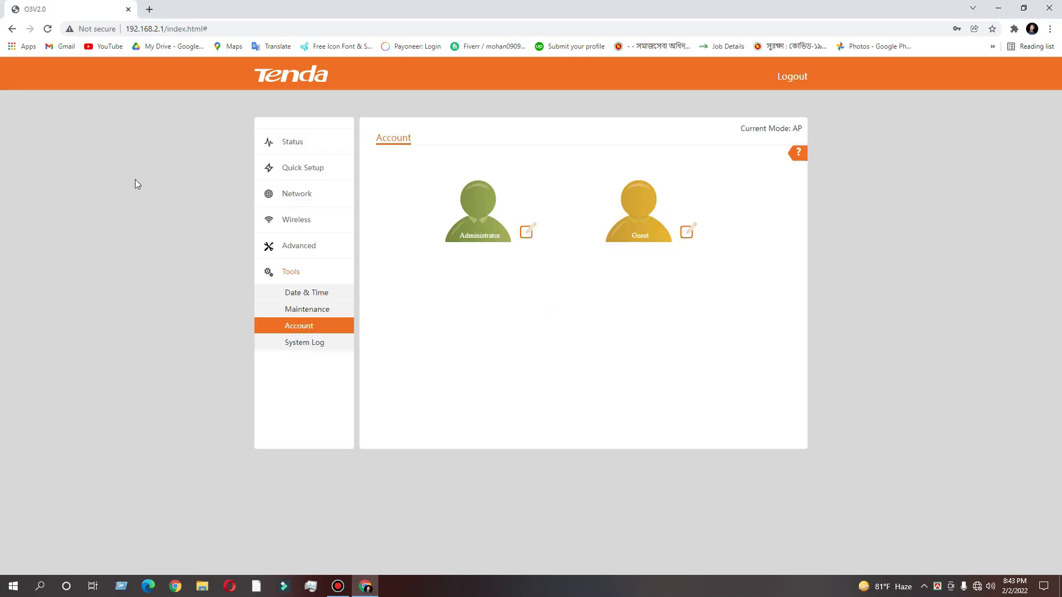
left_click(290, 147)
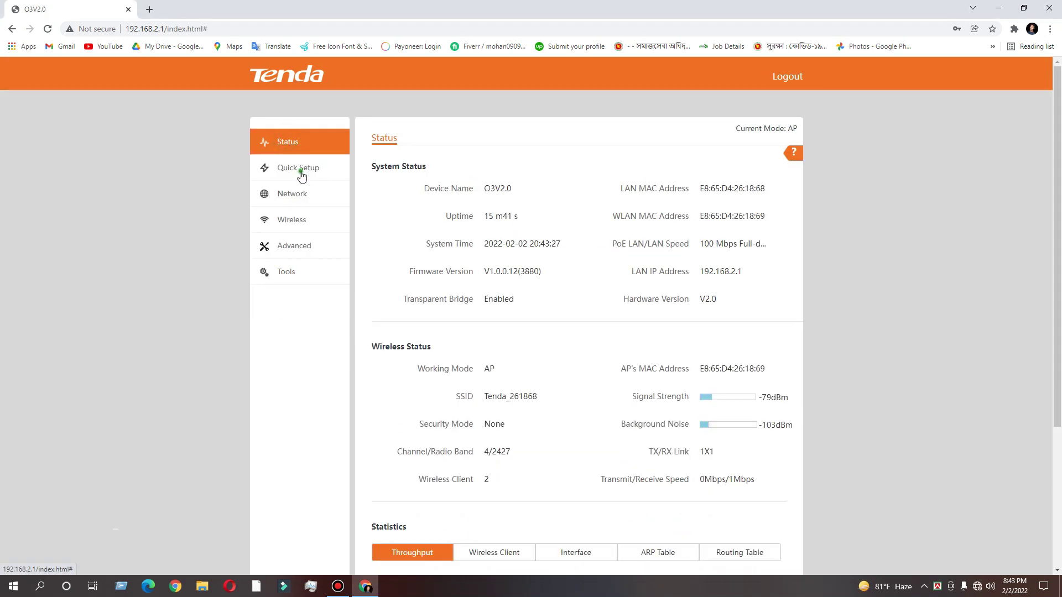
left_click(300, 170)
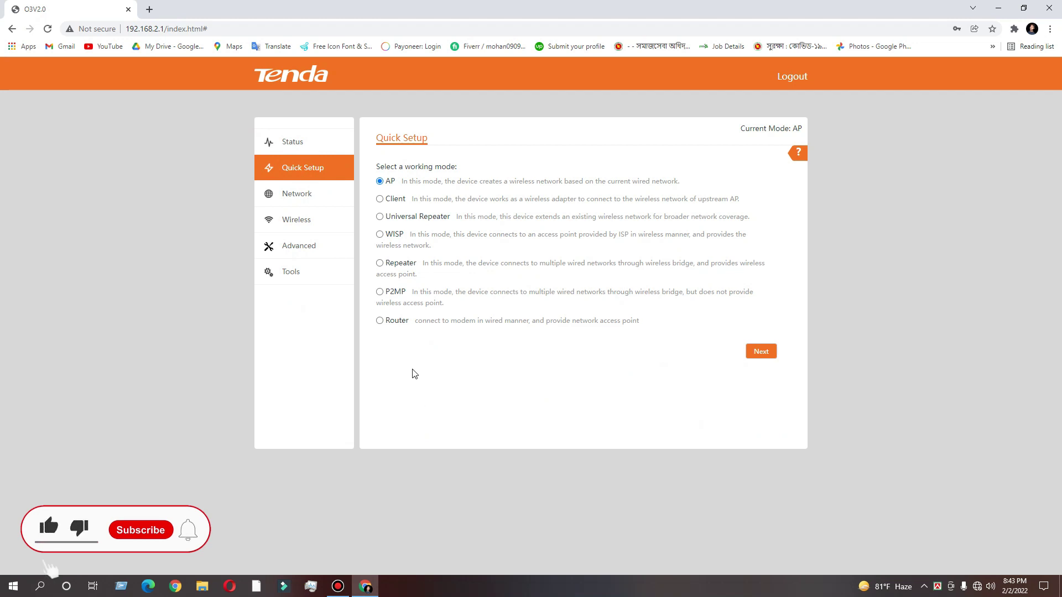